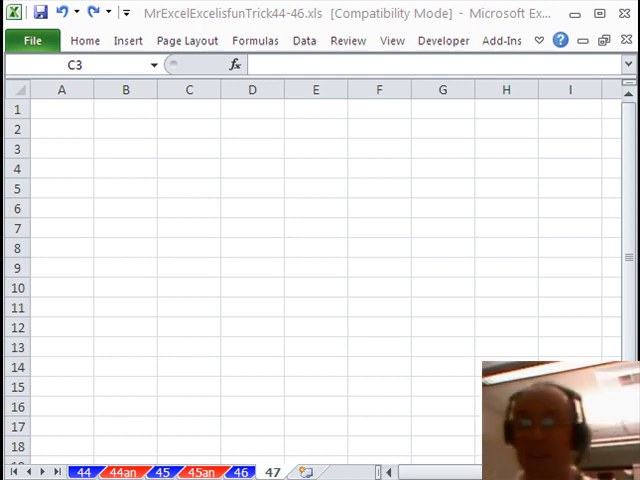
Fill A1:A10 with 2s and move down to A11.
drag(66, 109, 93, 288)
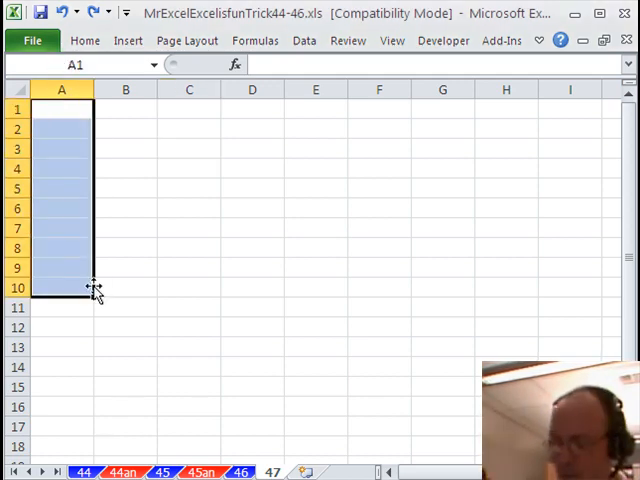
text(2)
key(ctrl+Return)
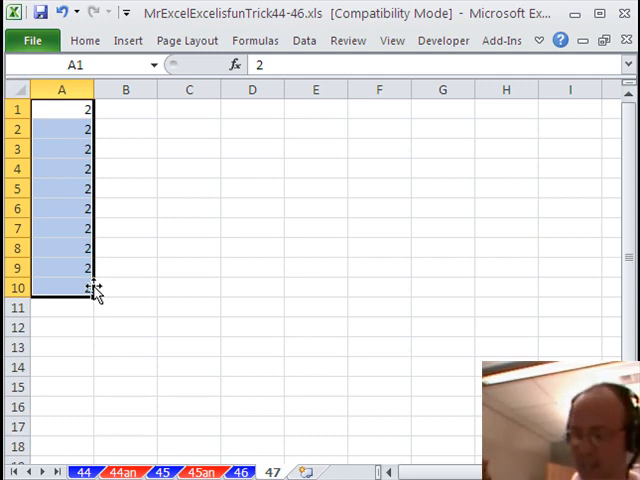
click(93, 288)
key(Return)
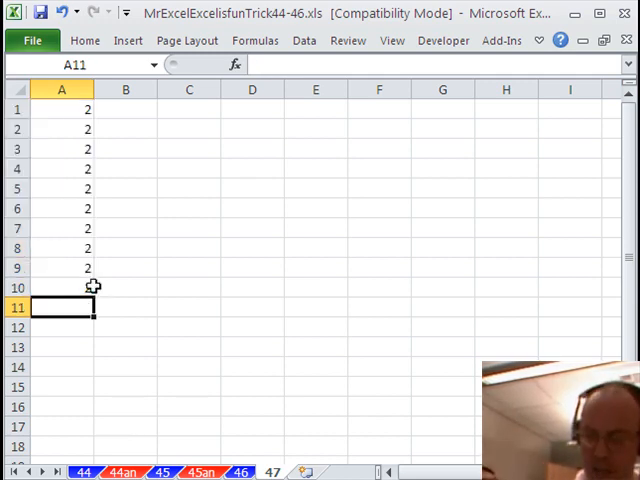
Start an AutoSum of A1:A10 in A11 and drag its argument tip aside near column B.
key(alt+equal)
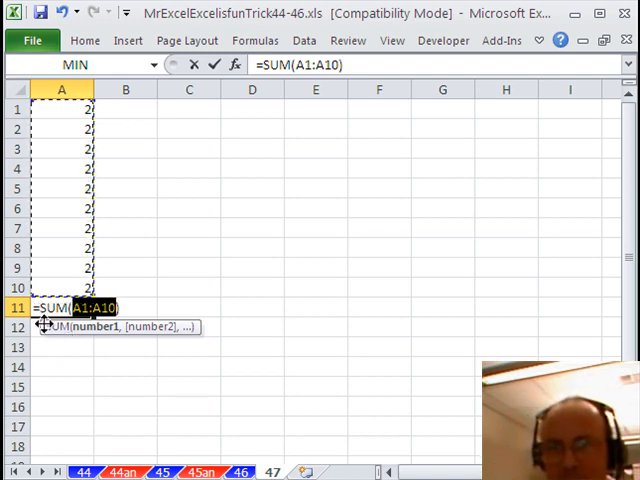
mouse_move(44, 325)
mouse_down()
mouse_move(242, 216)
mouse_move(131, 217)
mouse_up()
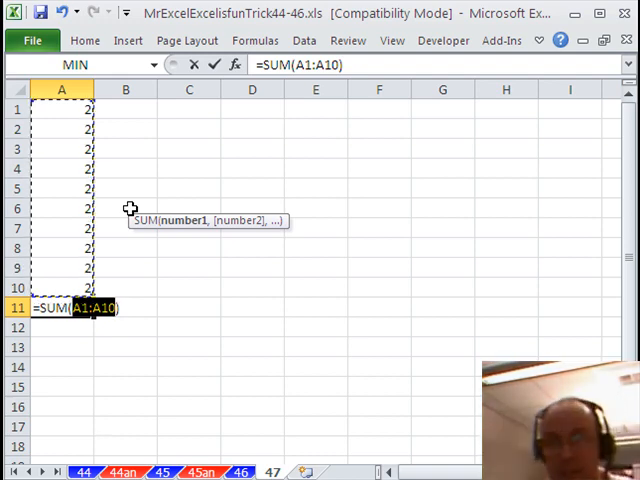
mouse_move(130, 217)
mouse_down()
mouse_move(43, 326)
mouse_move(46, 304)
mouse_move(150, 235)
mouse_up()
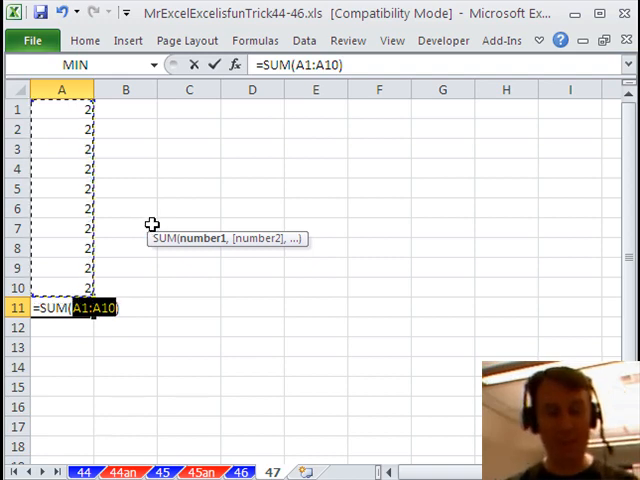
Cancel the sum and call up Data Validation for cell C2.
key(Escape)
click(169, 165)
drag(196, 136, 195, 166)
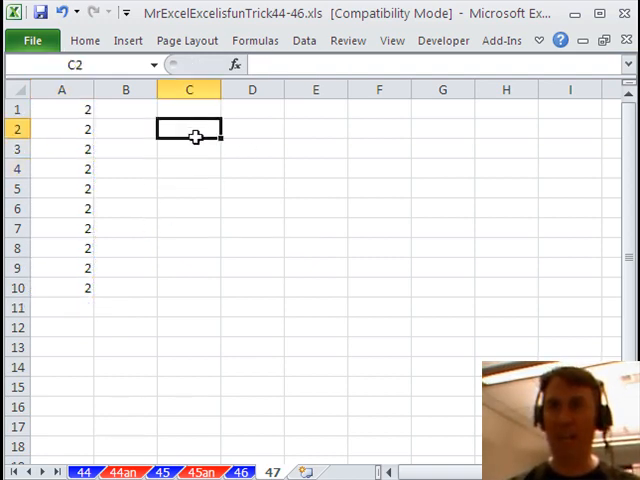
click(188, 131)
key(alt+d)
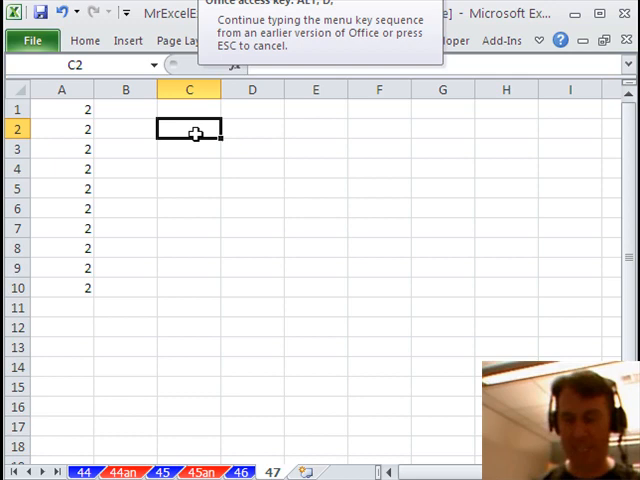
key(l)
Allow only whole numbers in C2, starting the minimum at 100.
click(40, 15)
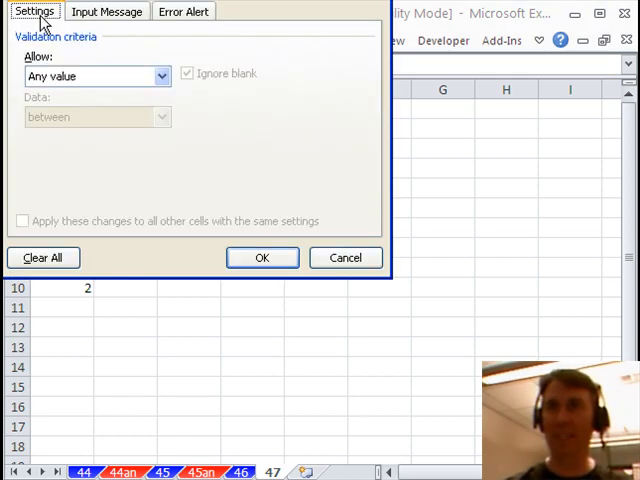
click(161, 76)
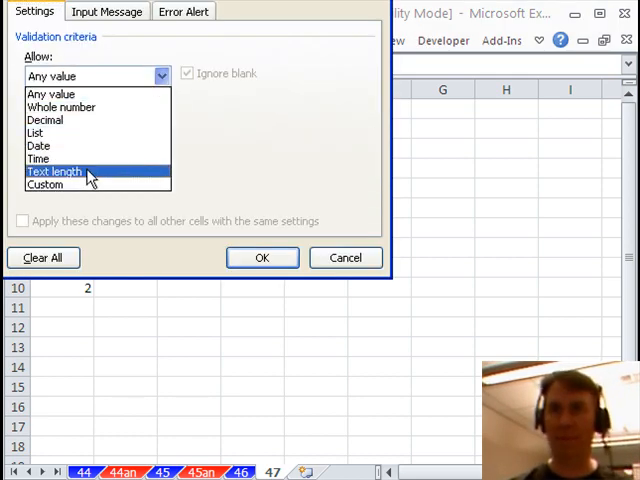
click(83, 108)
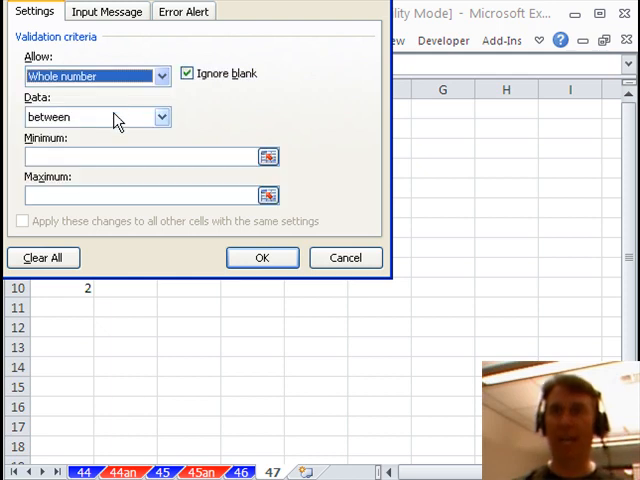
click(83, 153)
text(110)
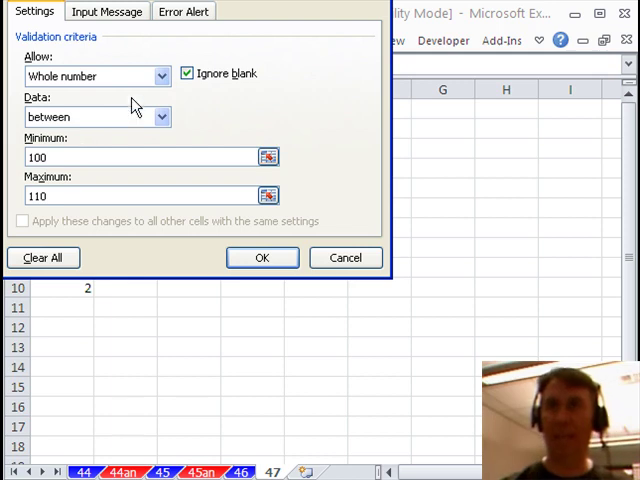
Add a 'Whole Number' input message asking for a number between 100 and 110, and confirm.
click(114, 20)
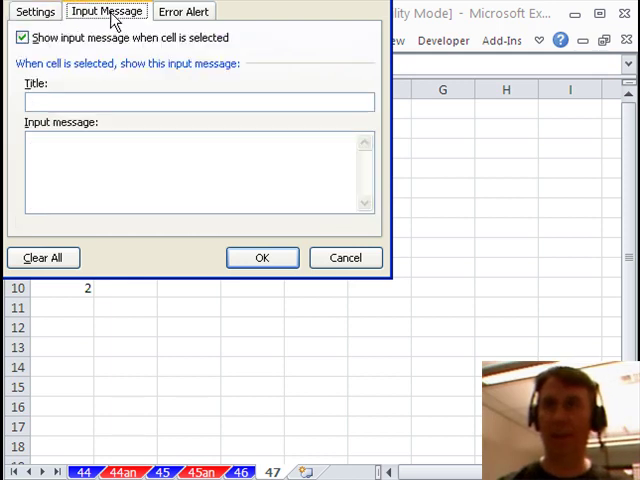
click(103, 101)
text(W)
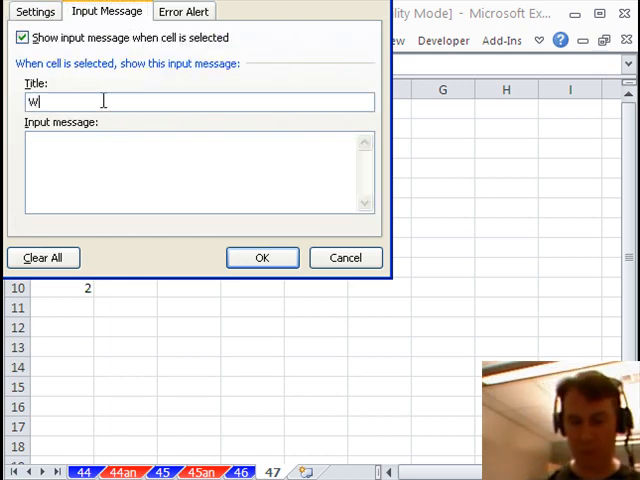
text(hole Number)
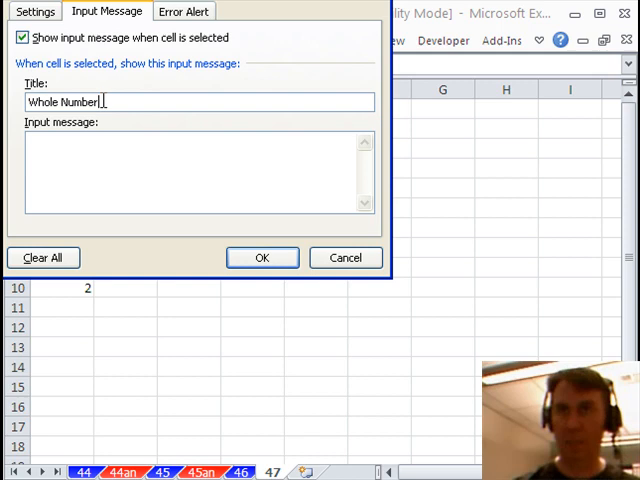
text(nte)
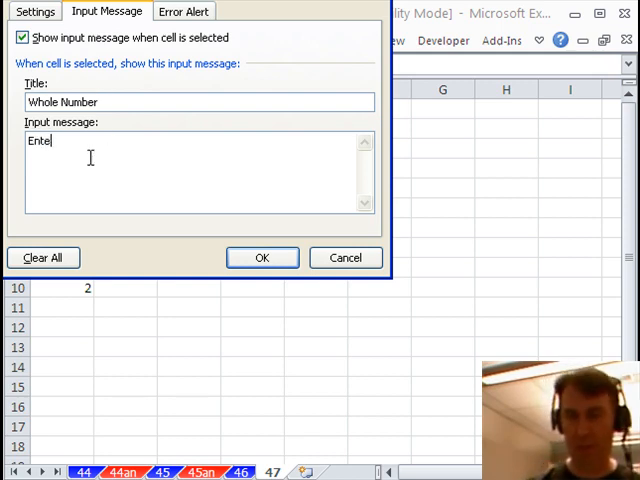
text(r a number bet)
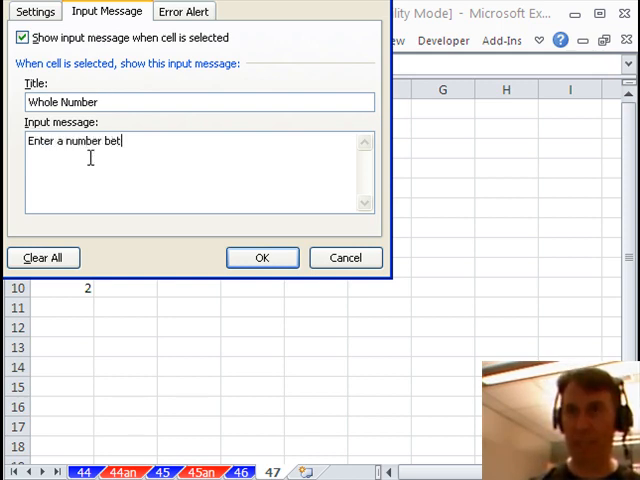
text(ween 100 and 110)
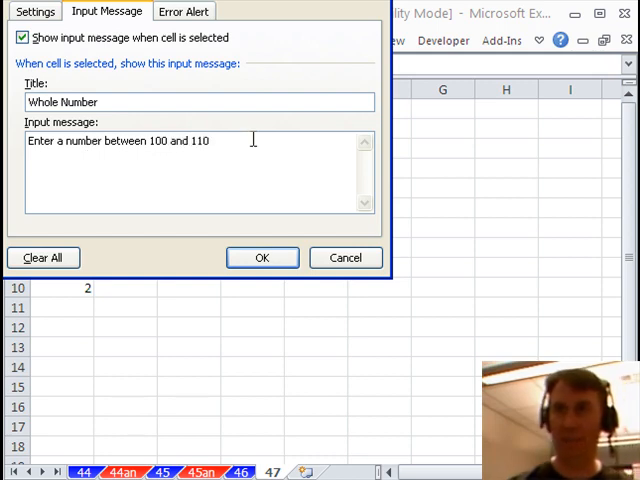
click(271, 256)
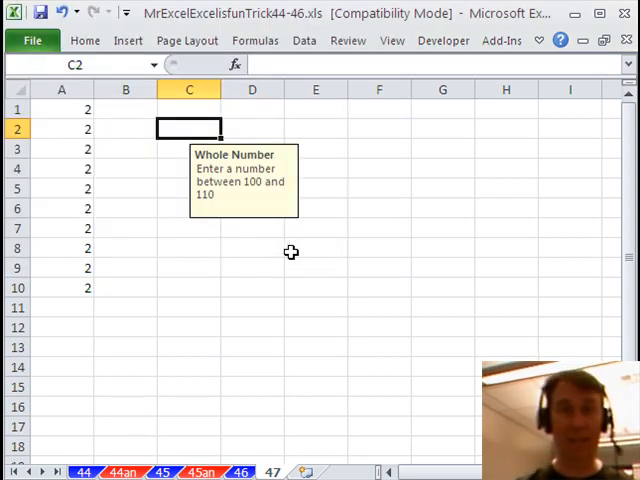
Redisplay C2's Whole Number message and drag it right toward columns G and H.
key(Down)
key(Up)
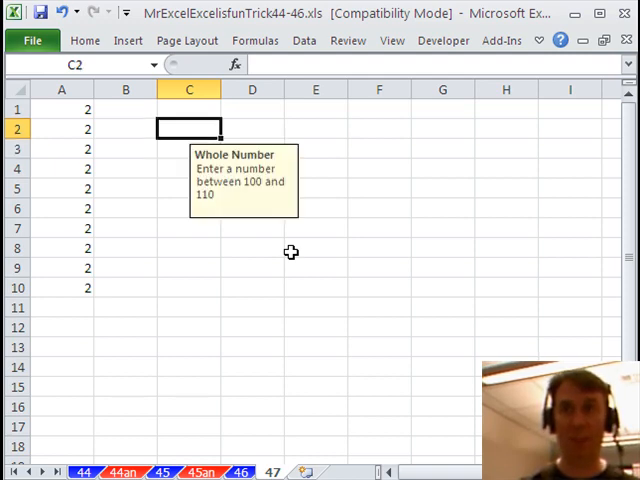
key(Up)
key(Down)
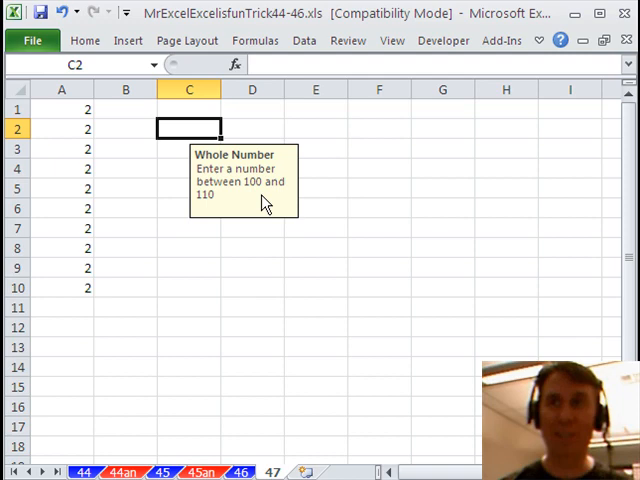
drag(265, 204, 279, 207)
mouse_move(235, 213)
mouse_down()
mouse_move(318, 211)
mouse_move(437, 189)
mouse_up()
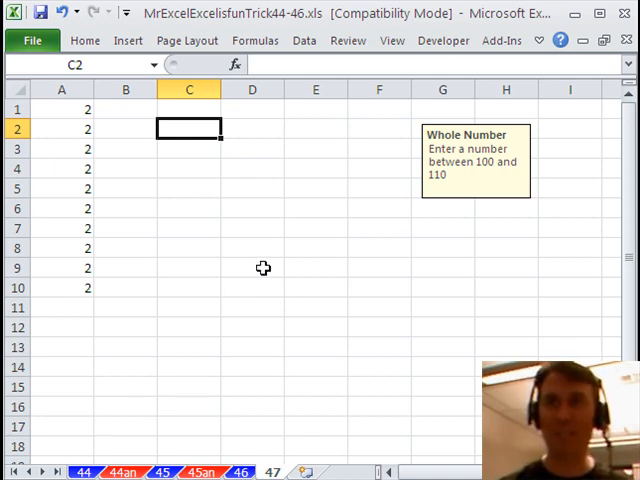
Start a validation rule on D11 and enter a placeholder input-message title.
click(239, 313)
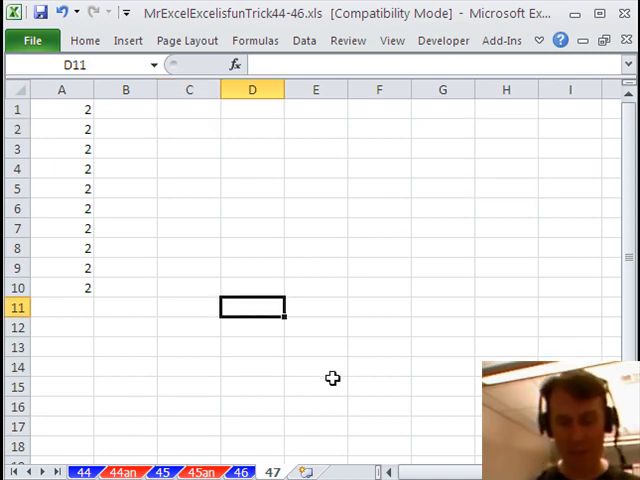
key(alt+d)
key(l)
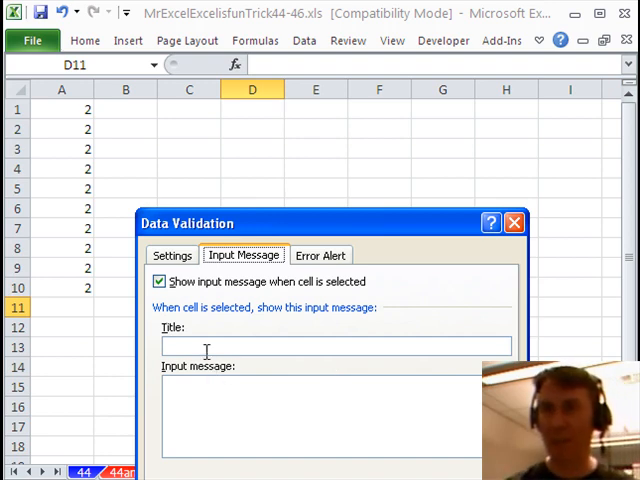
click(206, 350)
text(slak;sadk)
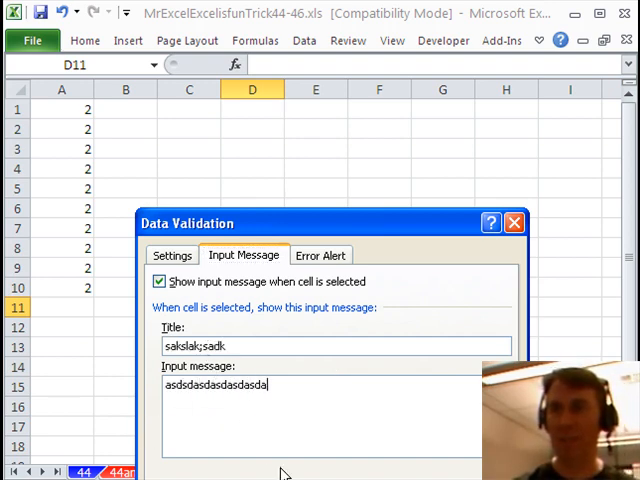
drag(326, 230, 361, 166)
Set D11's criteria to decimals between 100 and 150.
click(210, 192)
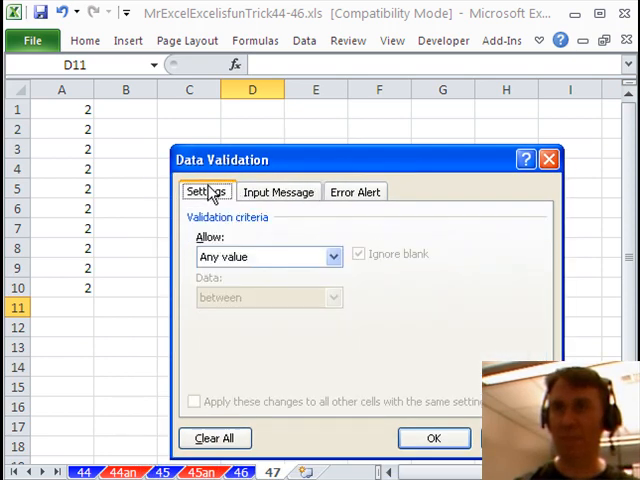
click(331, 262)
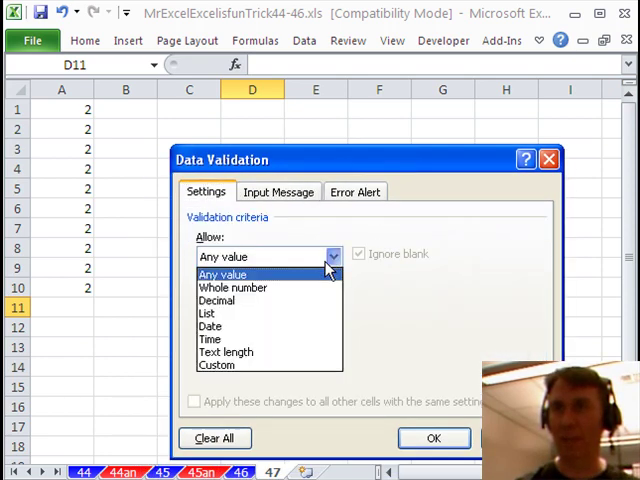
click(247, 302)
click(310, 337)
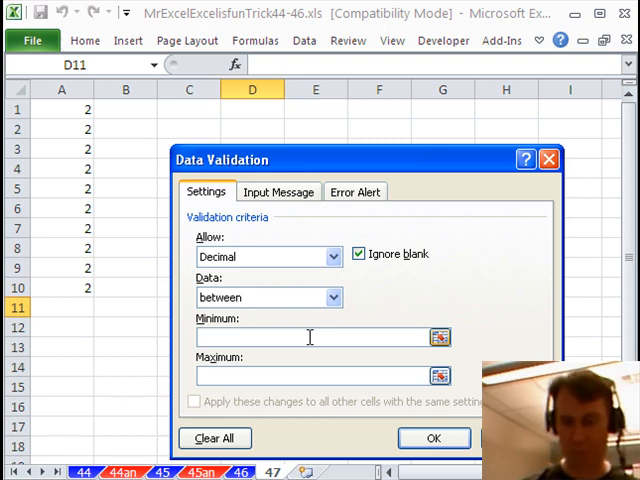
text(100)
key(Tab)
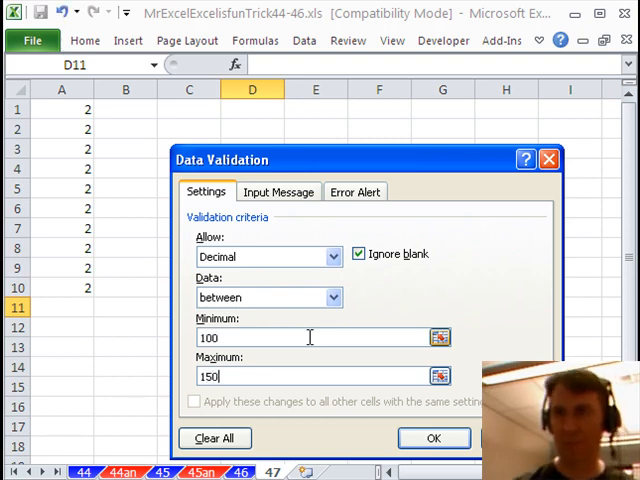
Confirm D11's validation, redisplay its message and drag it down-left near F8.
click(424, 438)
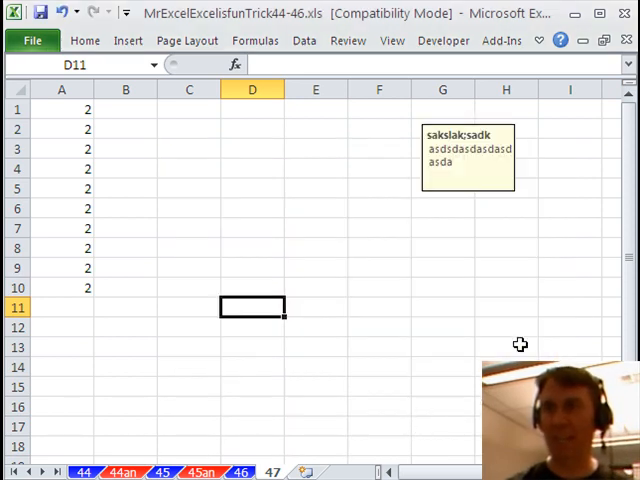
key(Up)
key(Down)
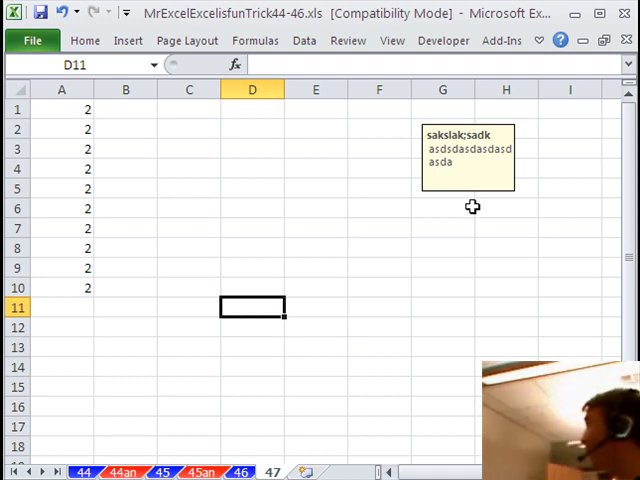
scroll(428, 300, down, 7)
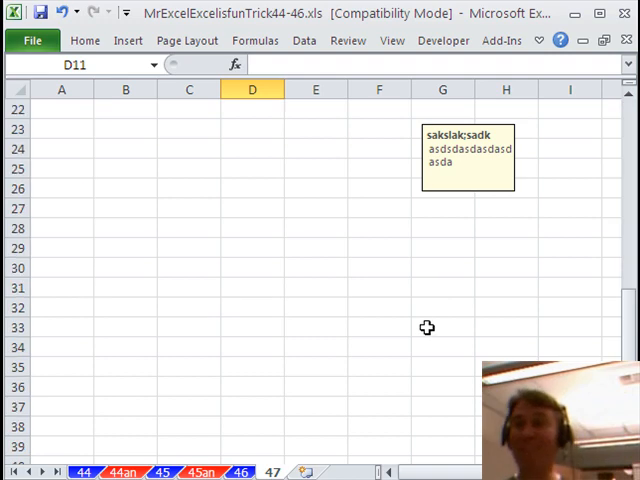
scroll(421, 327, down, 7)
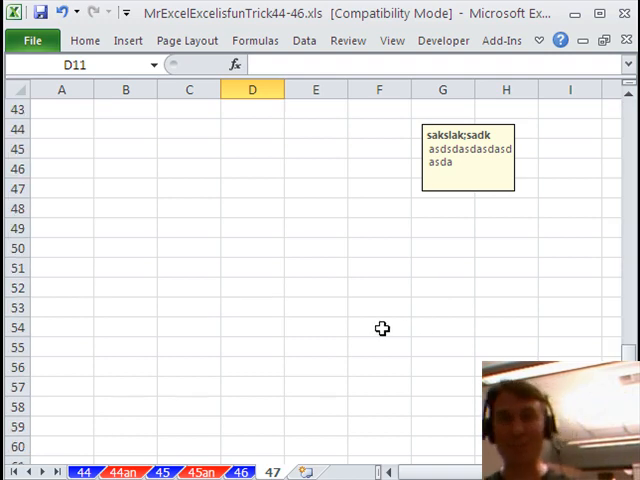
scroll(381, 330, up, 12)
scroll(379, 329, up, 2)
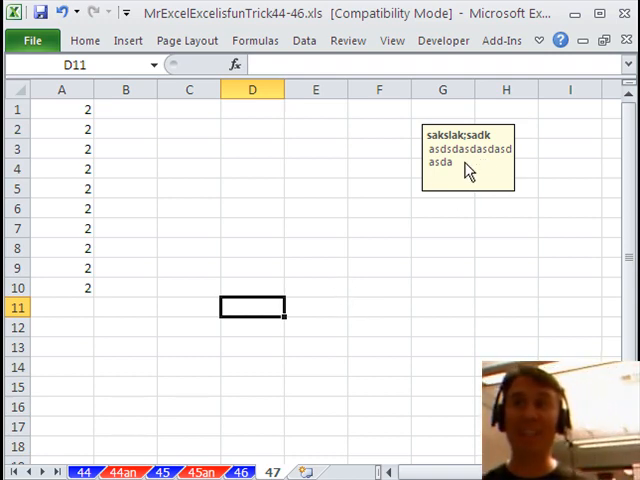
drag(466, 177, 411, 213)
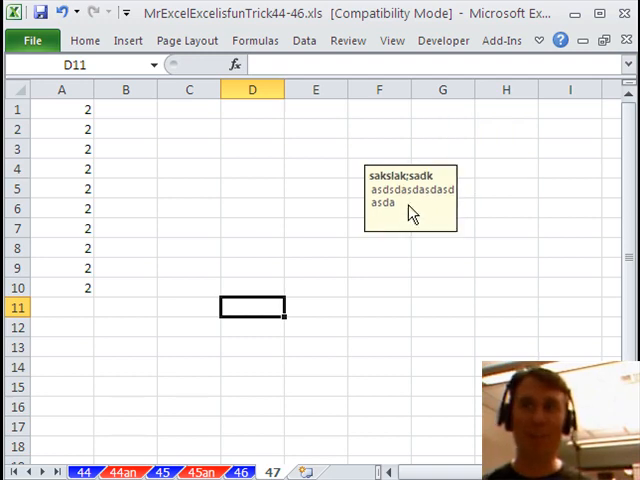